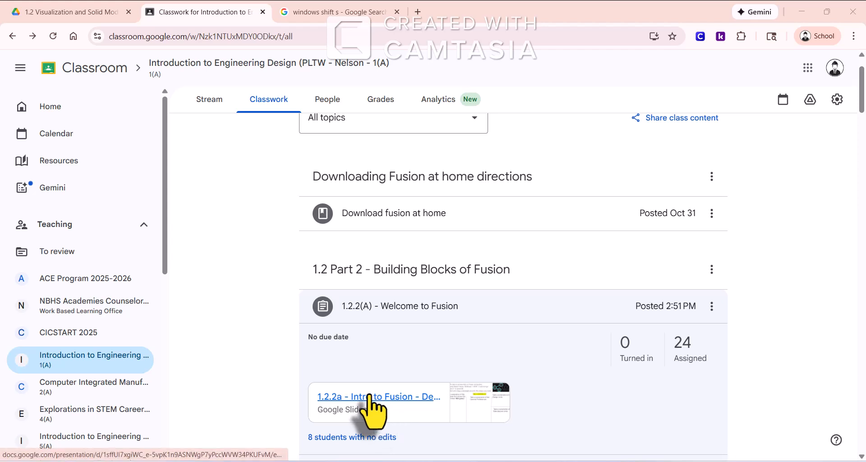
Open the "1.2.2a - Intro to Fusion - Deliverables" slides from the "1.2.2(A) - Welcome to Fusion" assignment
middle_click(341, 11)
click(381, 397)
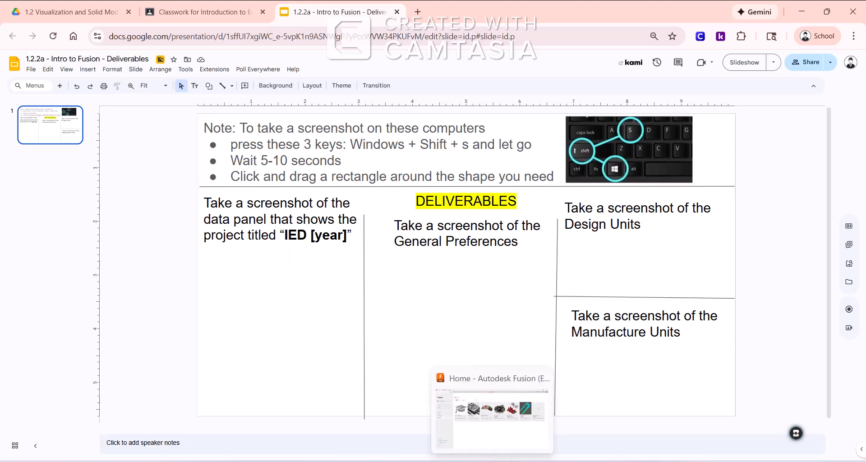
Switch to Autodesk Fusion and show the data panel in the untitled design
click(497, 458)
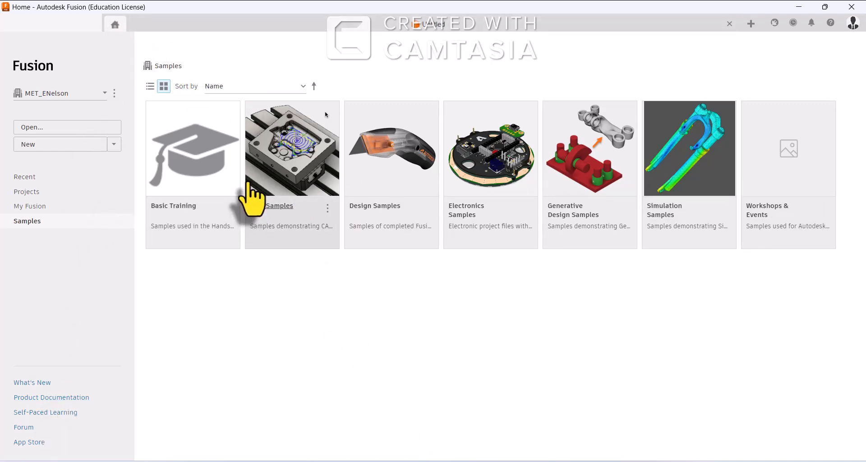
click(337, 26)
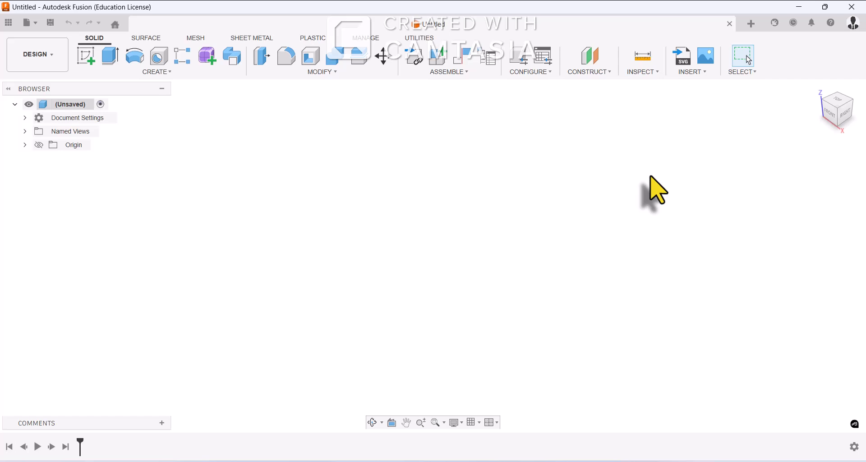
click(8, 25)
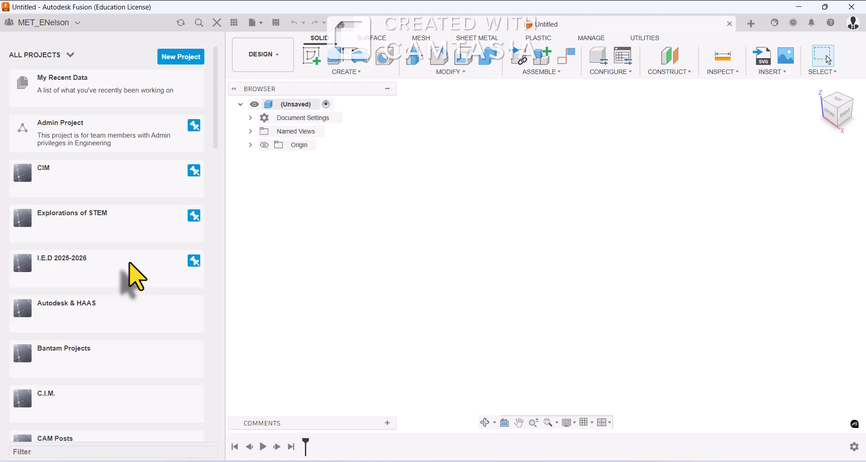
Create a new project named "IED 2025-2026" and pin it in the project list
click(175, 58)
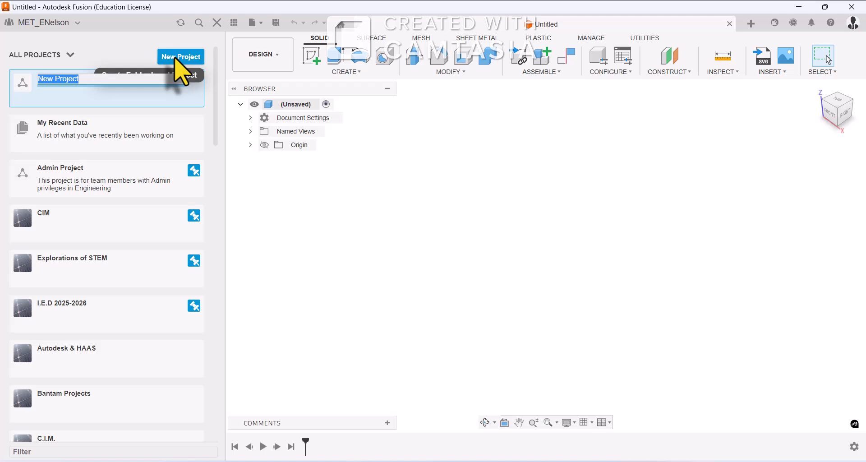
text(IED 2025-2026)
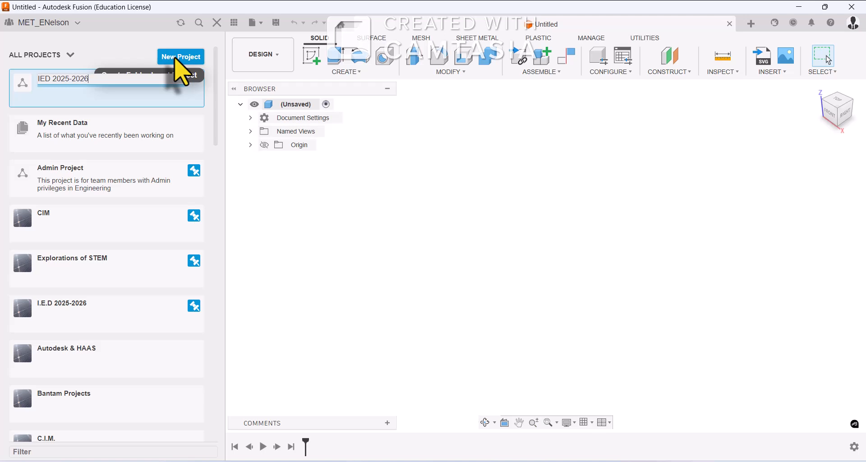
key(Return)
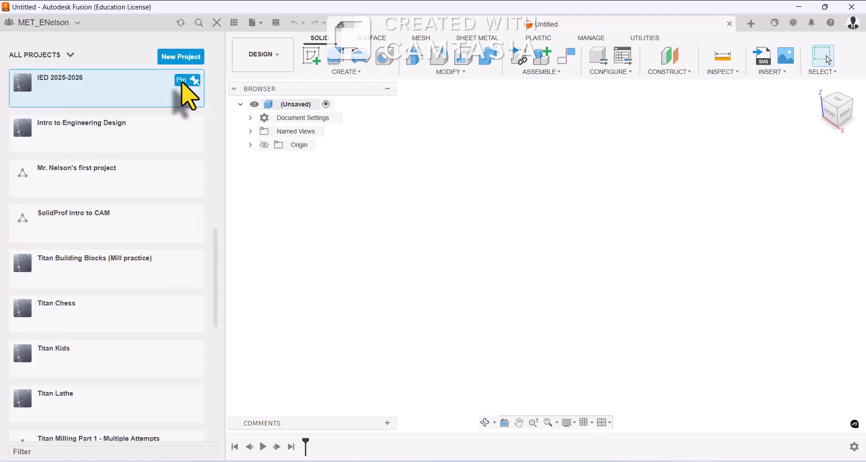
click(185, 81)
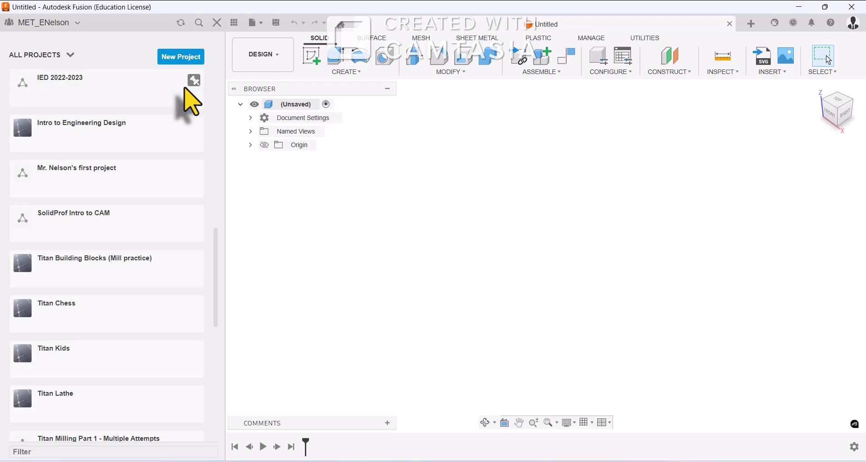
Open the pinned "IED 2025-2026" project and capture a screenshot of the upper part of its data panel
drag(217, 235, 218, 29)
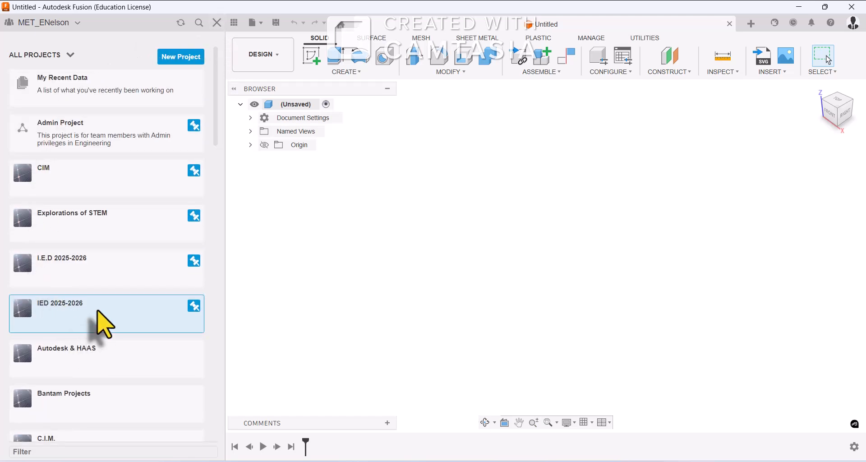
click(70, 310)
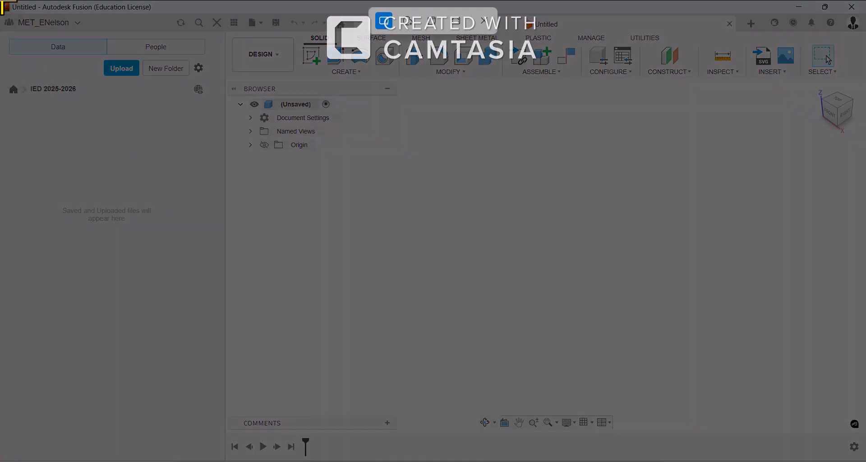
drag(3, 1, 224, 174)
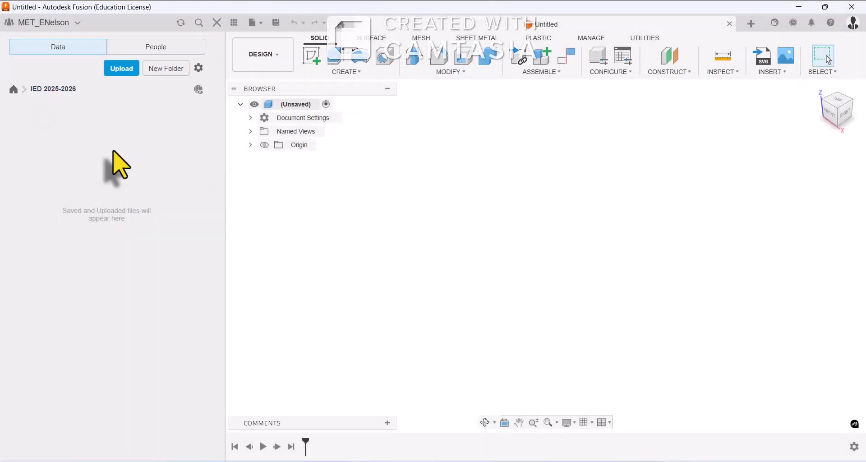
Switch to the deliverables slides in Chrome and paste the screenshot, placing it below the data panel prompt
click(219, 461)
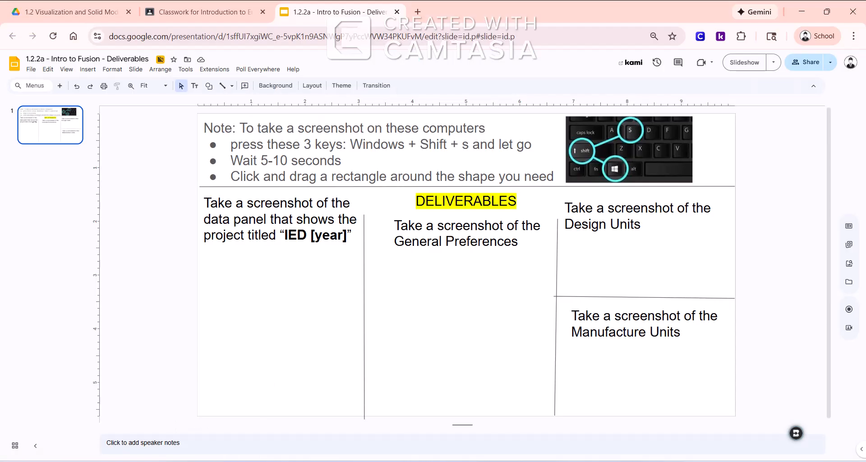
click(249, 319)
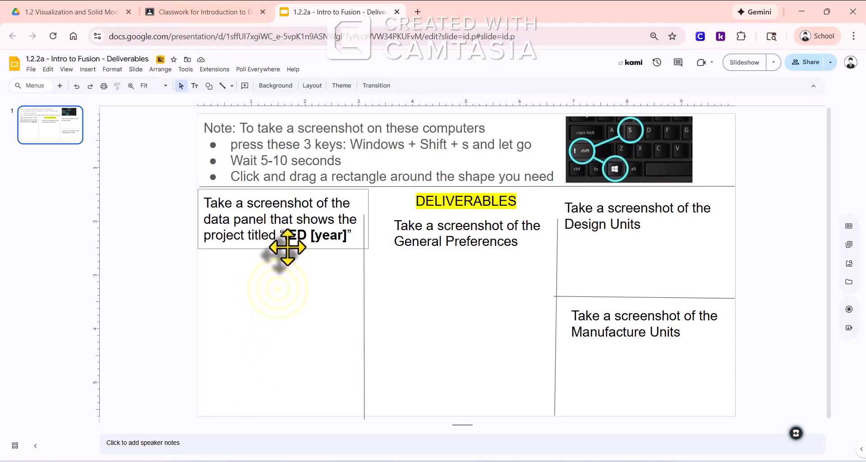
right_click(280, 290)
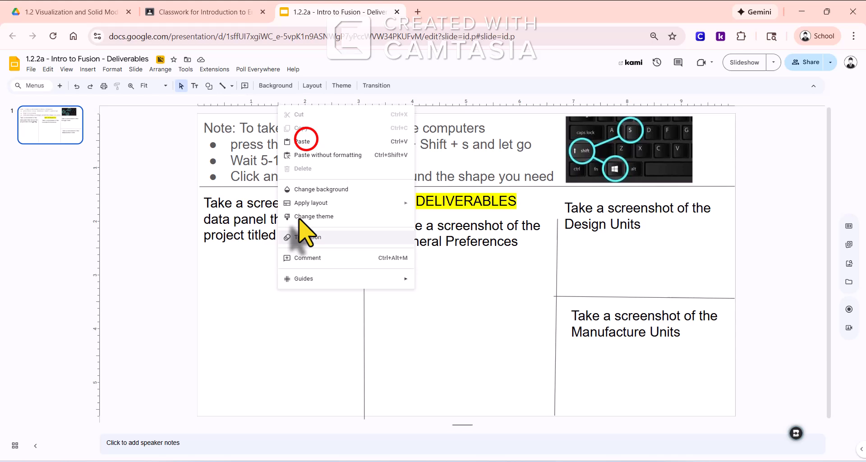
click(304, 141)
drag(441, 331, 266, 301)
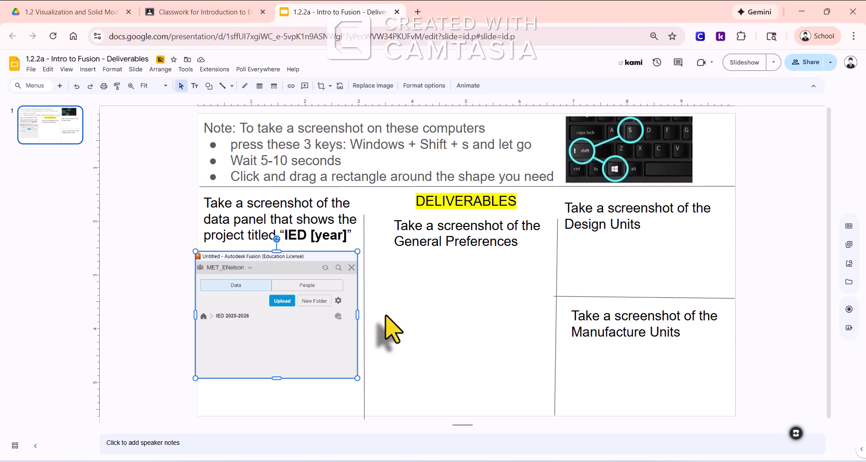
click(416, 307)
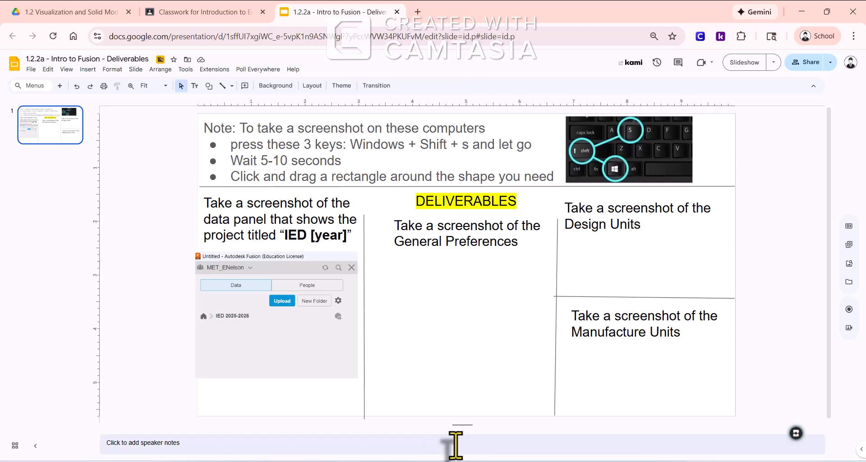
Switch to Autodesk Fusion and open the General category of the preferences
click(497, 454)
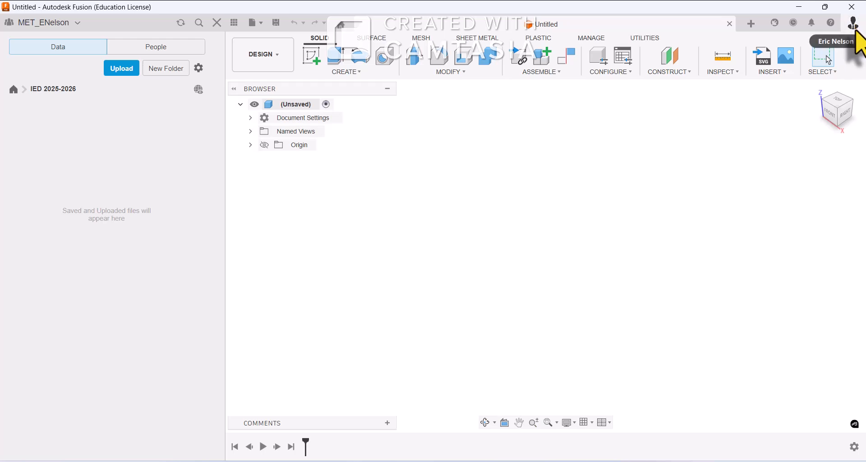
click(853, 25)
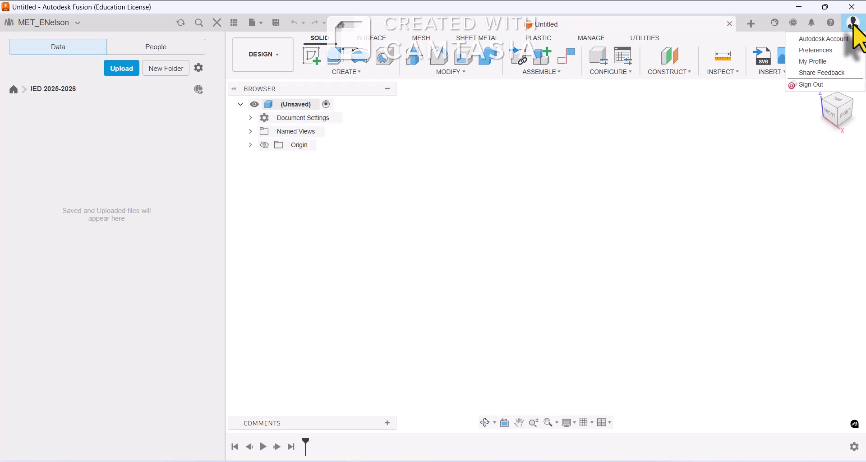
click(821, 53)
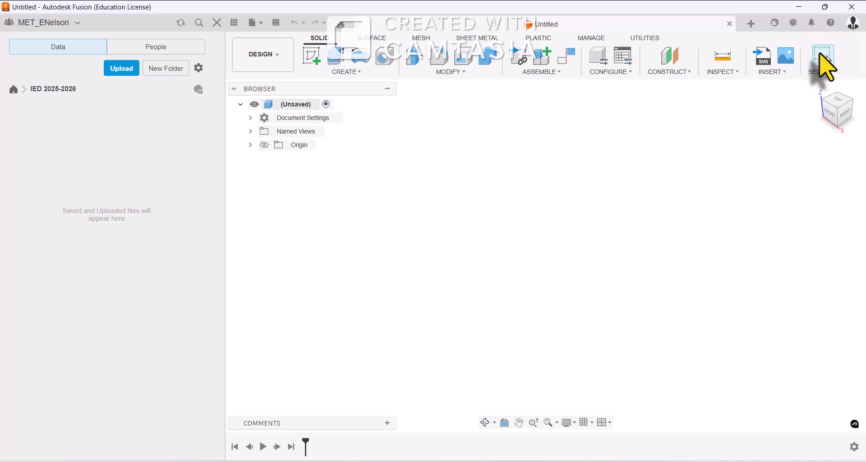
click(183, 88)
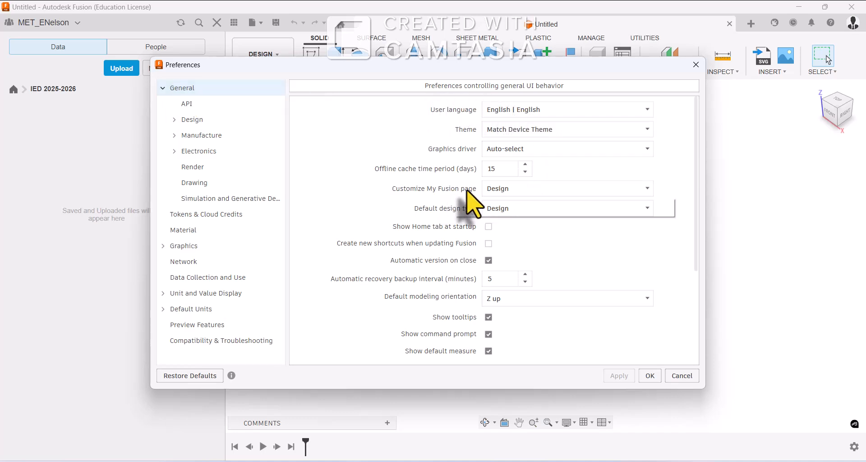
Set both "Customize My Fusion page" and "Default design type" to Design in the General preferences
click(522, 189)
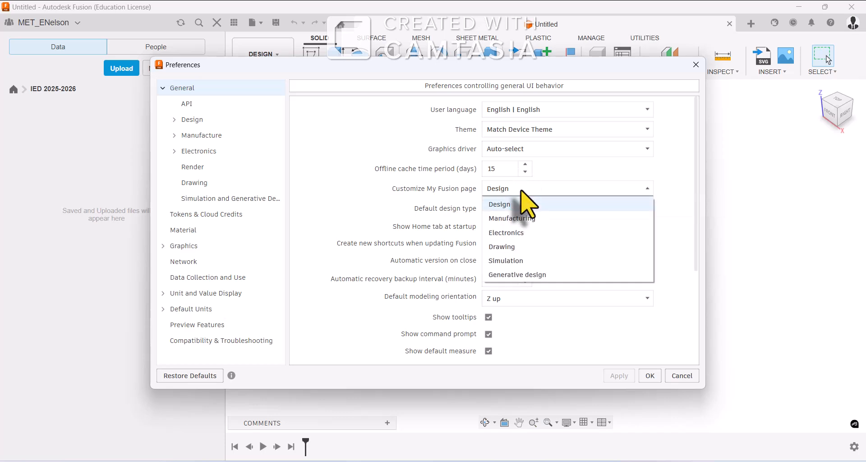
click(512, 203)
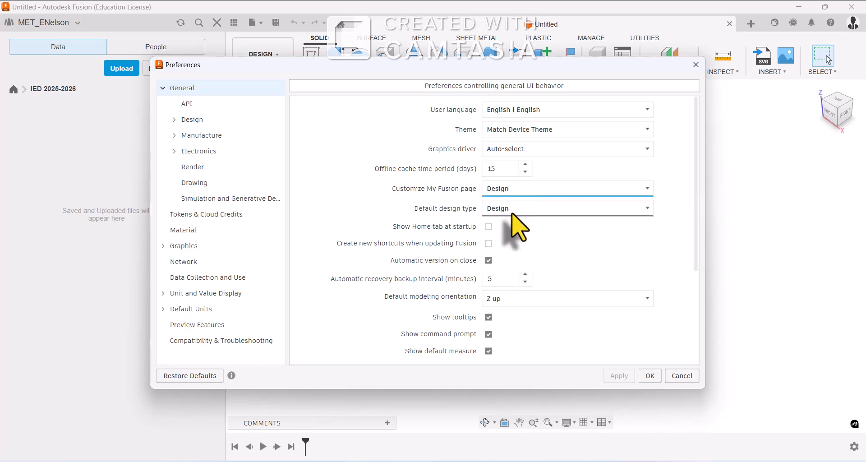
click(512, 212)
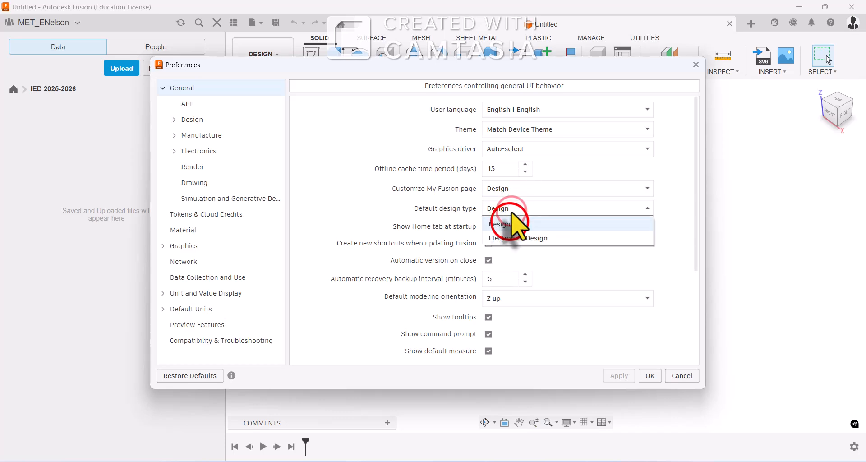
click(510, 223)
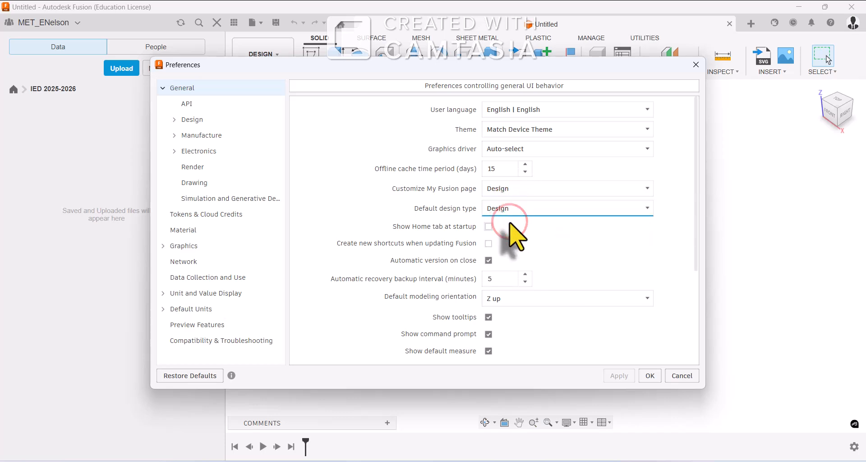
Keep "Show Home tab at startup" and "Create new shortcuts when updating Fusion" off, and "Automatic version on close" on
click(487, 227)
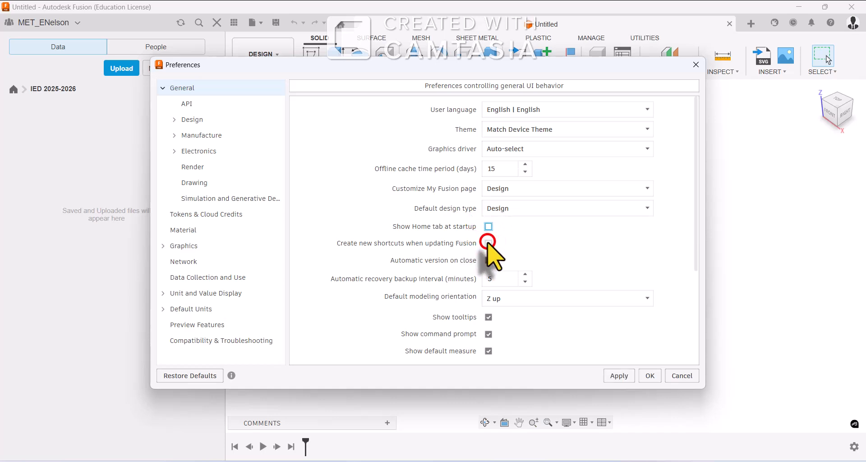
click(488, 244)
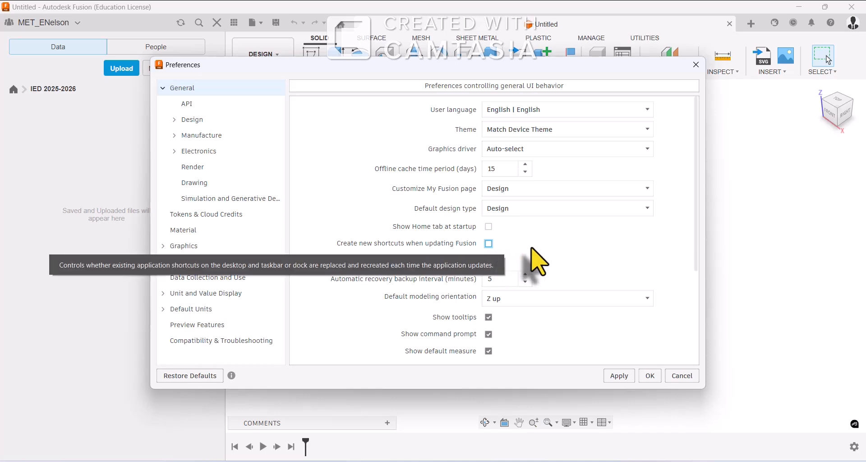
click(489, 261)
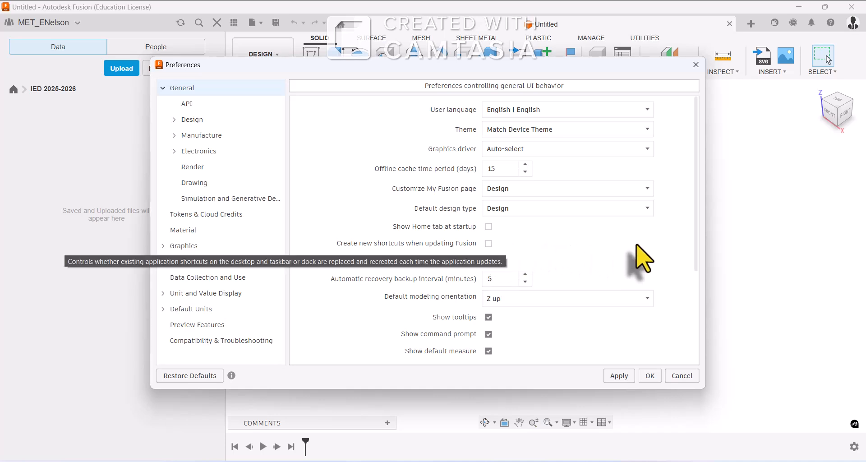
Set the default modeling orientation to Z up in the General preferences
scroll(631, 266, down, 1)
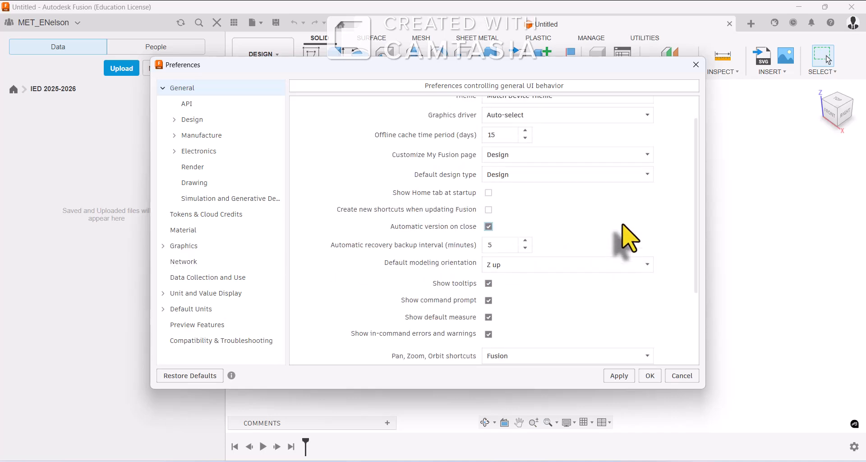
scroll(625, 239, down, 1)
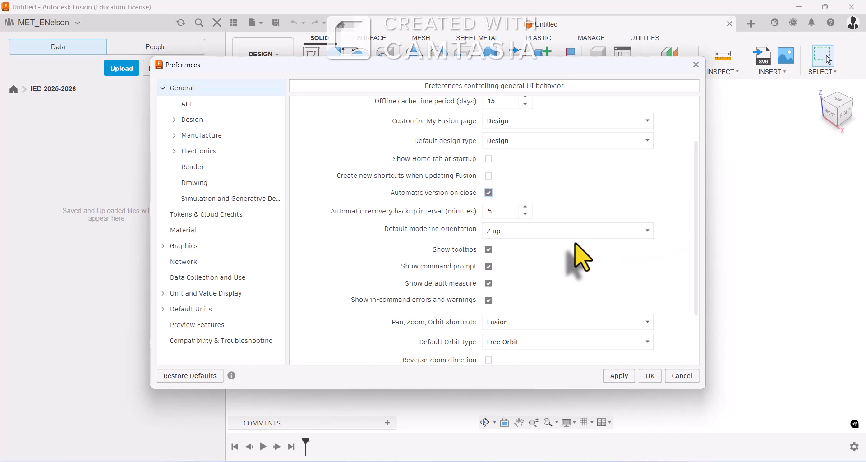
click(546, 229)
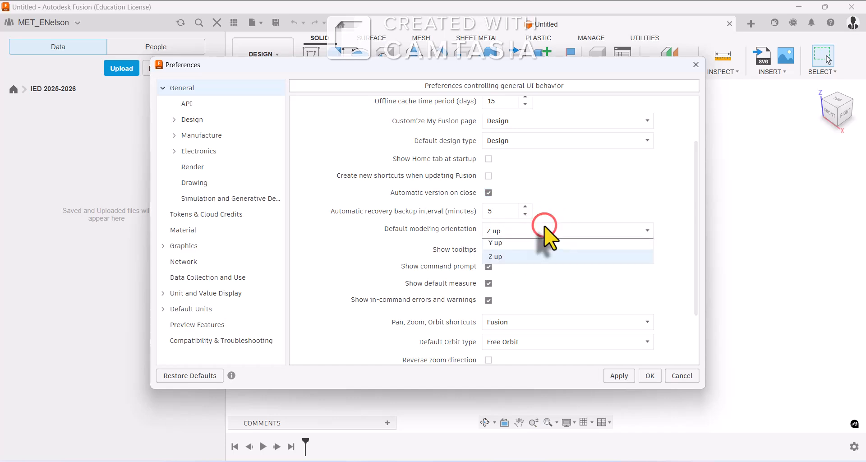
click(505, 262)
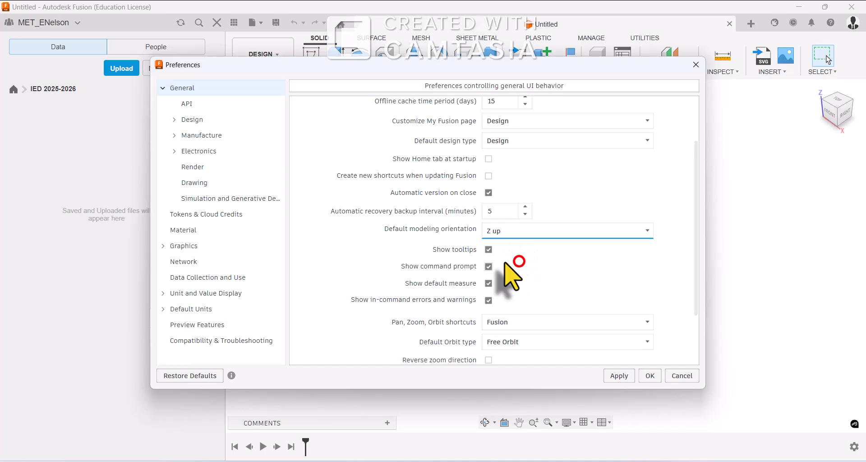
Set the Pan, Zoom, Orbit shortcuts to Fusion in the General preferences
scroll(523, 270, down, 1)
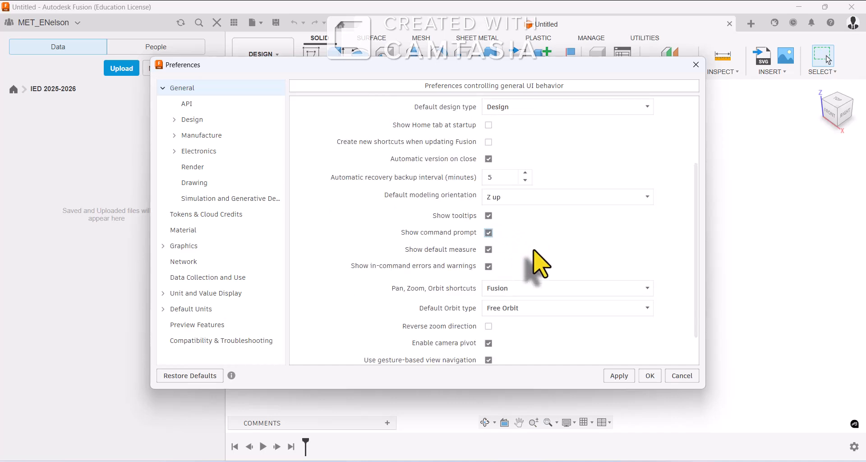
click(526, 289)
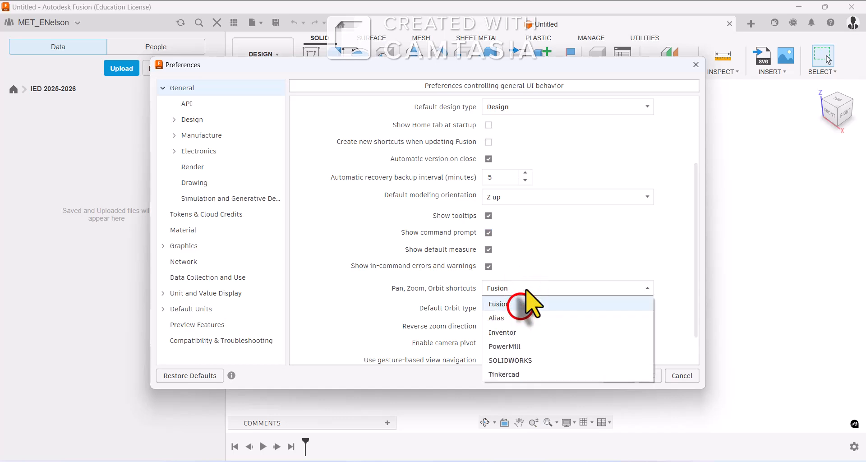
click(521, 302)
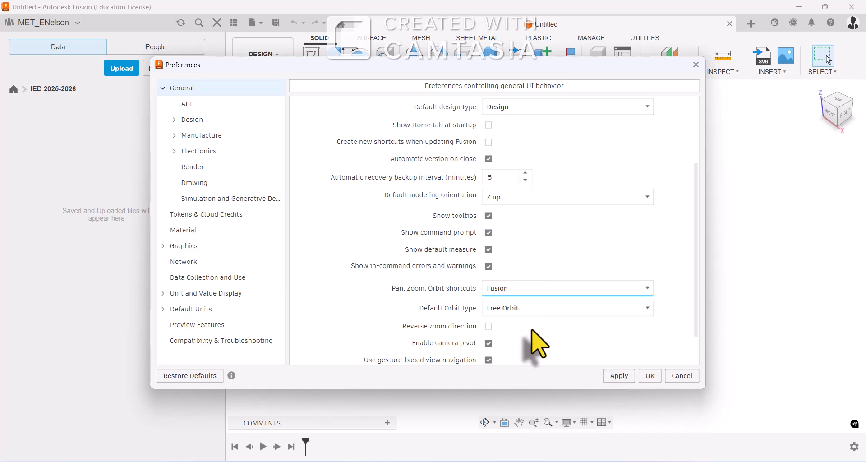
click(696, 245)
drag(696, 245, 696, 273)
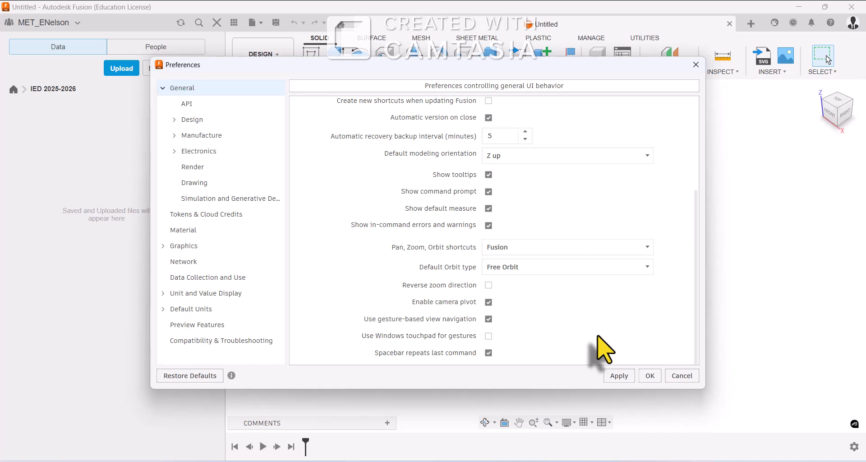
Enlarge the Preferences dialog and capture a screenshot of the General preferences from User language down to Default Orbit type
drag(690, 307, 695, 210)
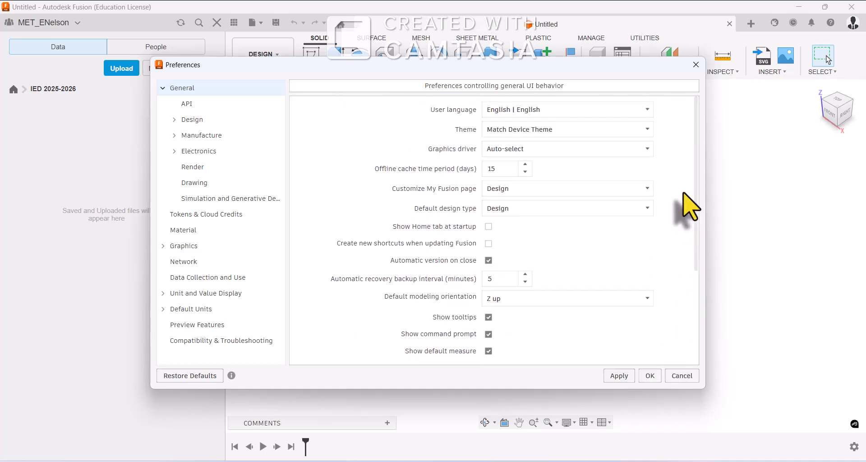
drag(507, 389, 510, 450)
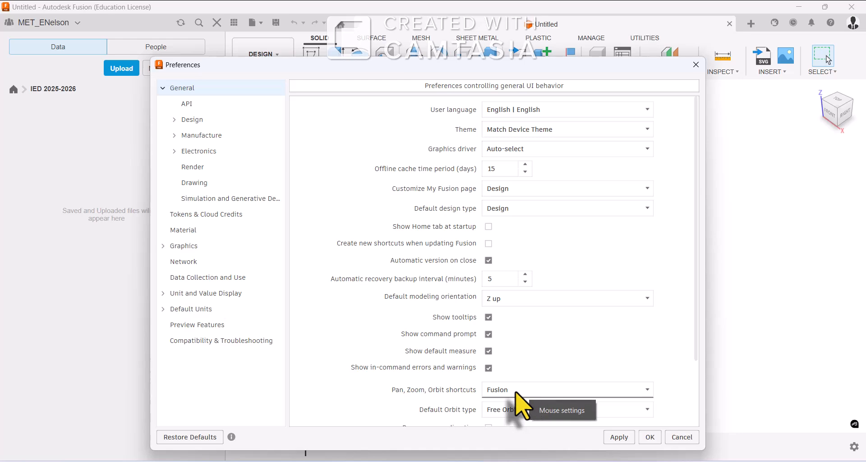
key(super+shift+s)
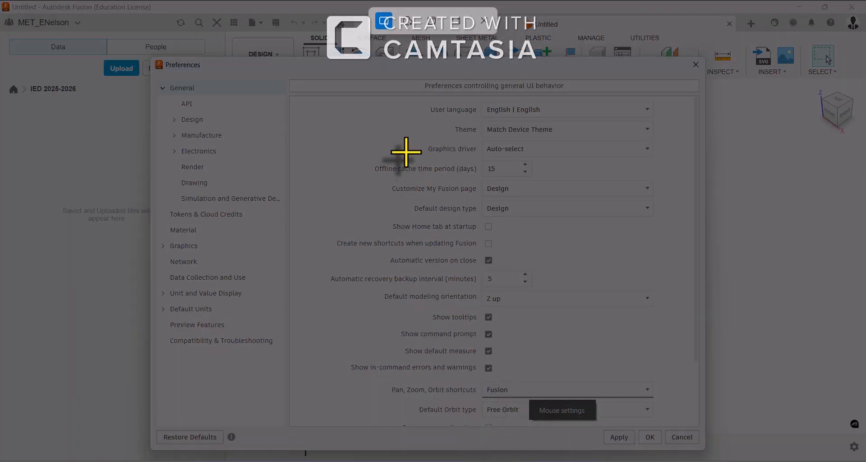
drag(344, 96, 654, 424)
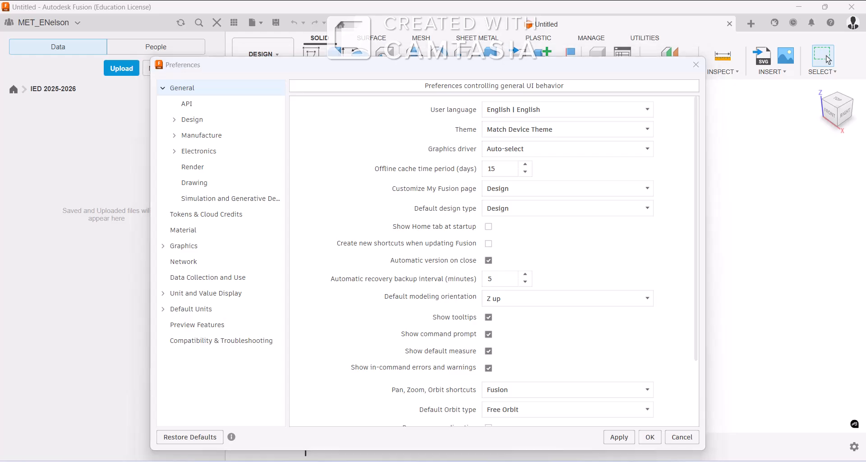
Switch to the deliverables slide in Google Slides and paste the General preferences screenshot under the General Preferences heading
click(397, 300)
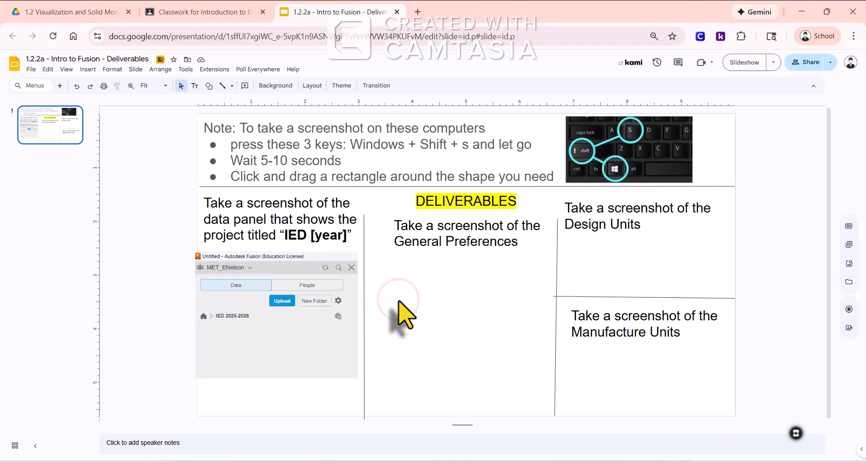
click(398, 295)
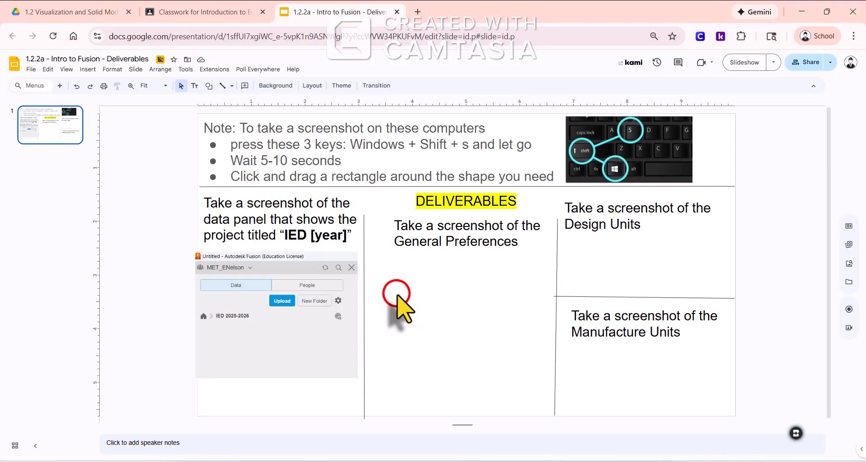
key(ctrl+v)
drag(397, 310, 397, 243)
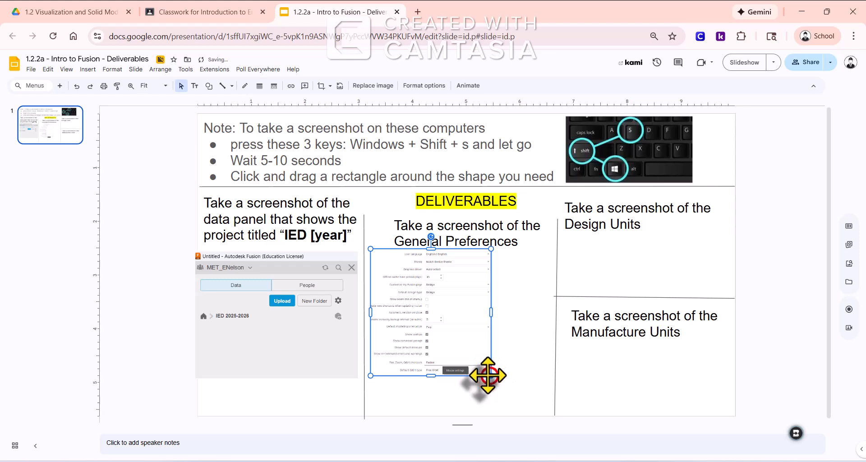
Enlarge the General preferences screenshot to fill the middle column between the heading, the dividing lines and the slide's lower edge
drag(491, 376, 518, 400)
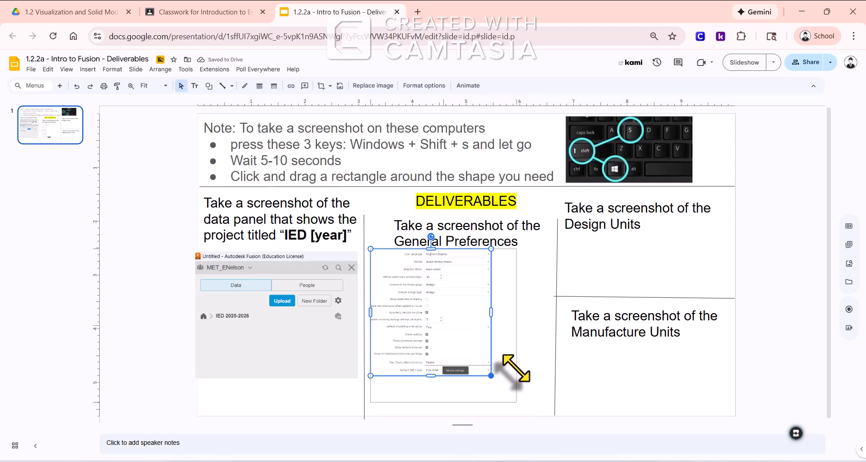
drag(516, 325, 542, 326)
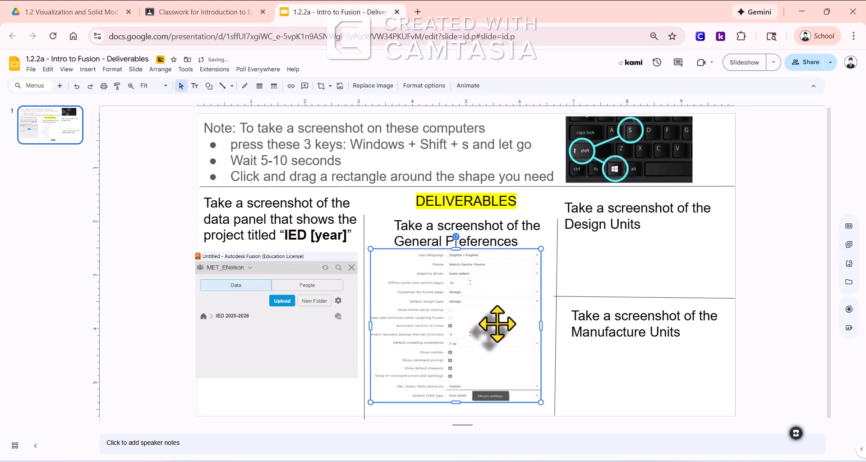
drag(457, 402, 460, 412)
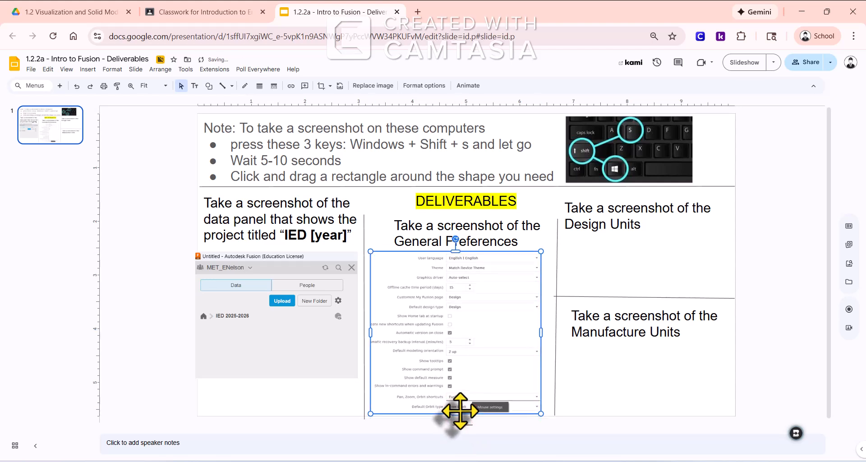
click(456, 251)
drag(456, 251, 457, 249)
drag(540, 329, 551, 329)
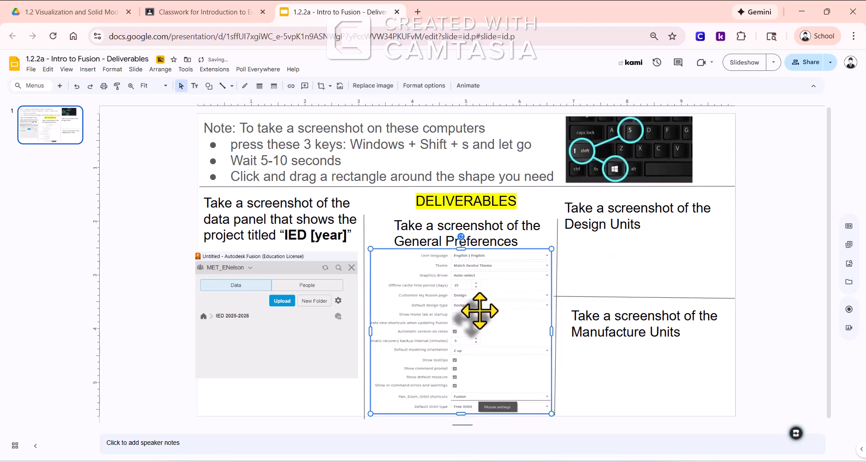
click(617, 262)
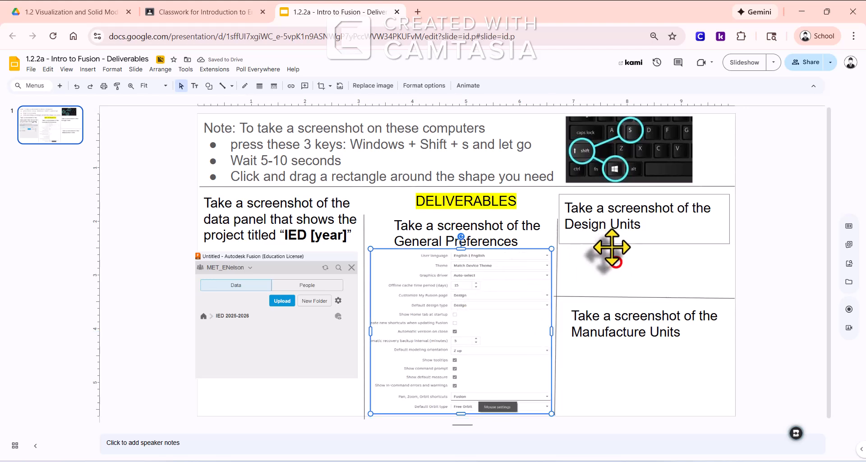
Switch to Fusion and set the default units for new design to in under the Design default units
click(489, 461)
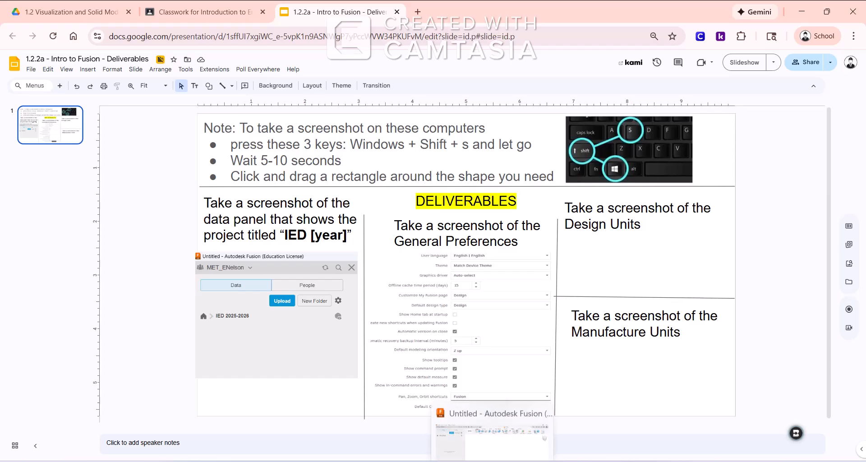
click(489, 461)
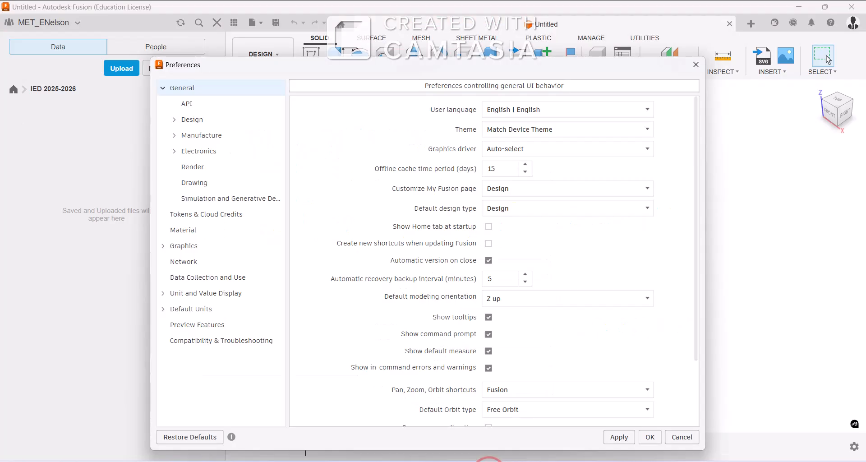
click(163, 310)
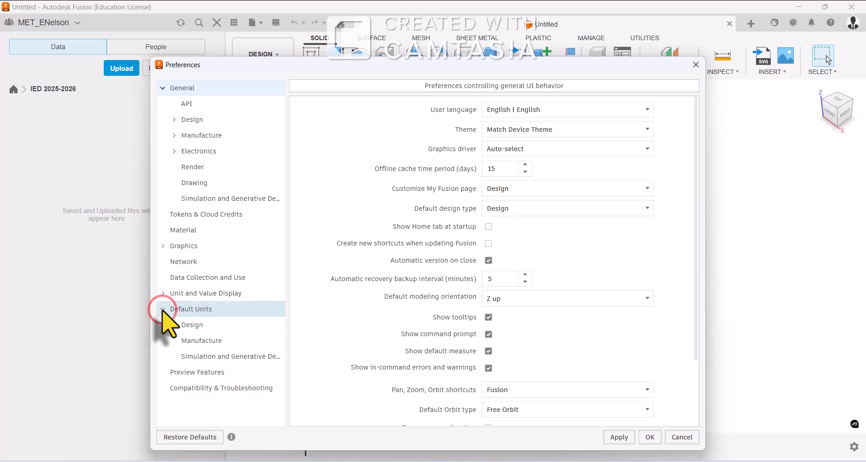
click(198, 324)
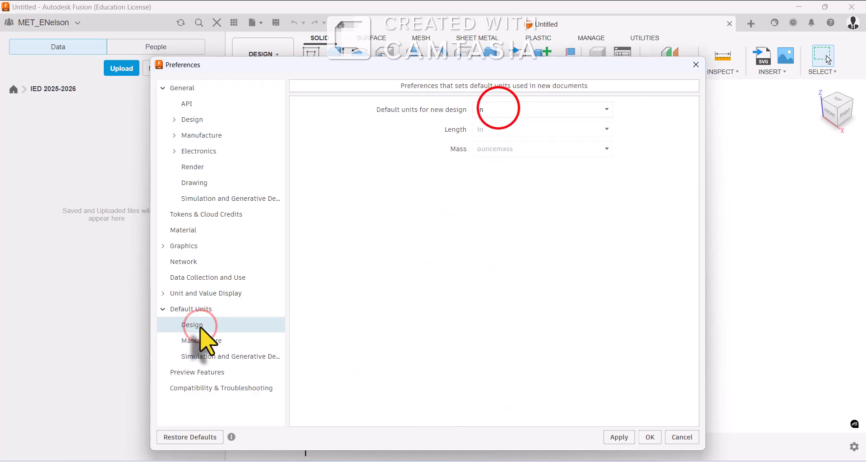
click(499, 108)
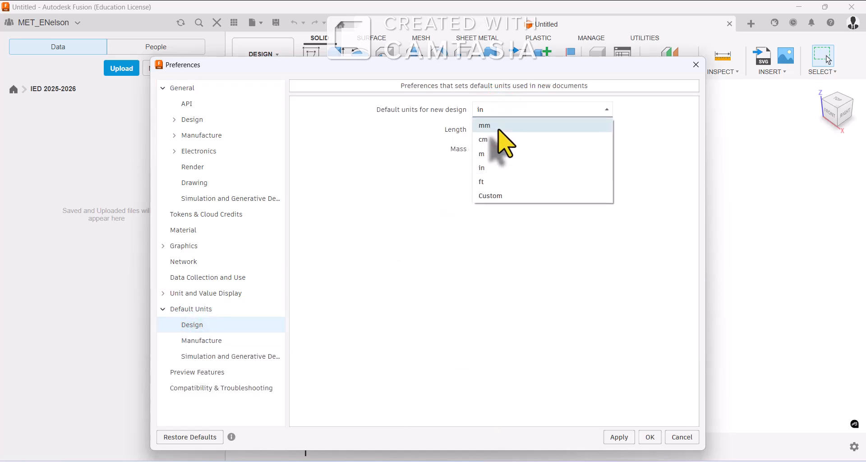
click(491, 167)
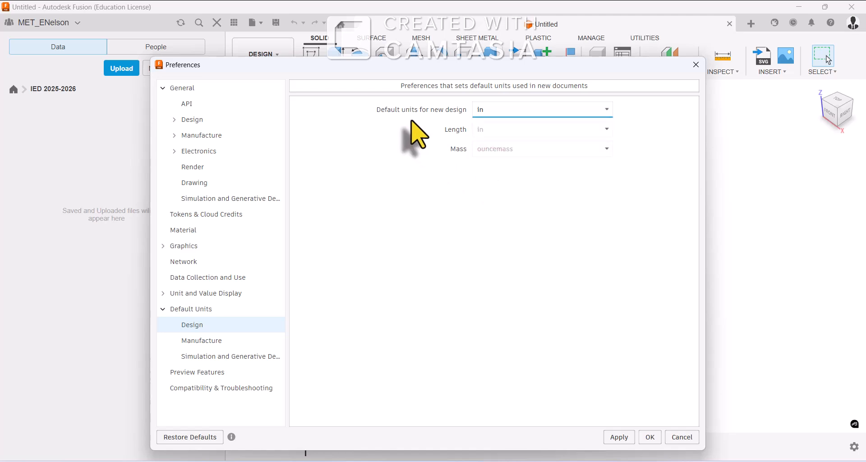
Capture a screenshot of the Design default units settings and paste it into the deliverables slide in Google Slides
key(super+shift+s)
drag(369, 97, 618, 157)
key(alt+Tab)
click(611, 263)
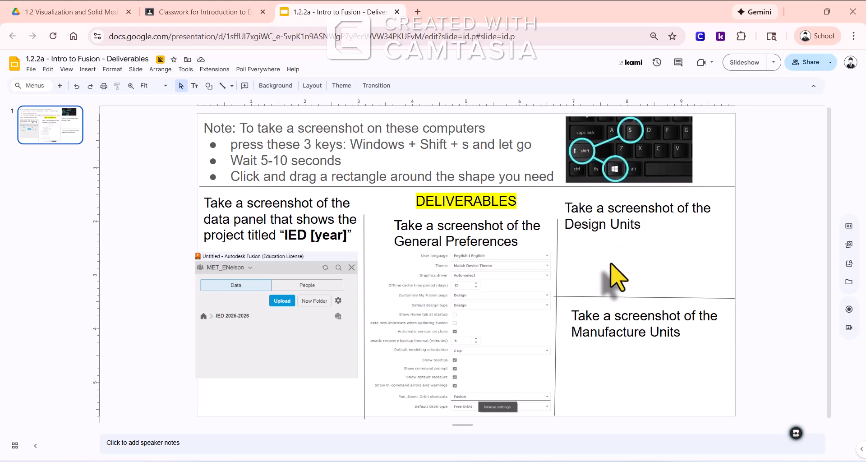
key(ctrl+v)
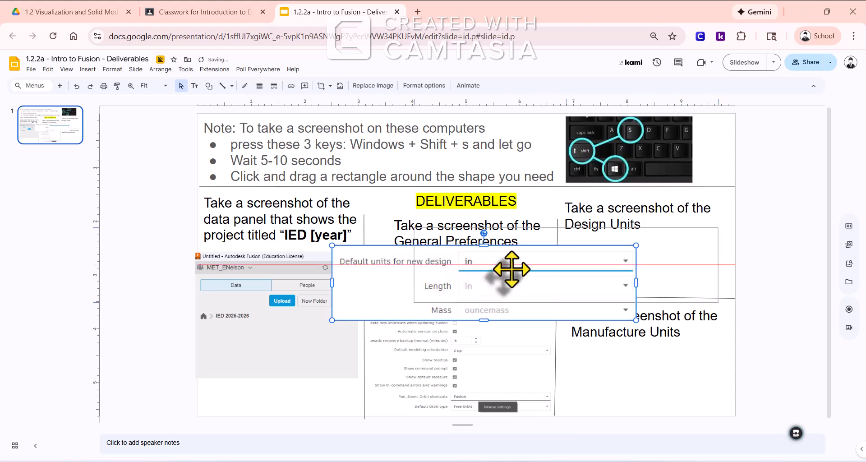
Move and shrink the Design units screenshot to fit below the Design Units heading, above the dividing line
drag(530, 266, 531, 266)
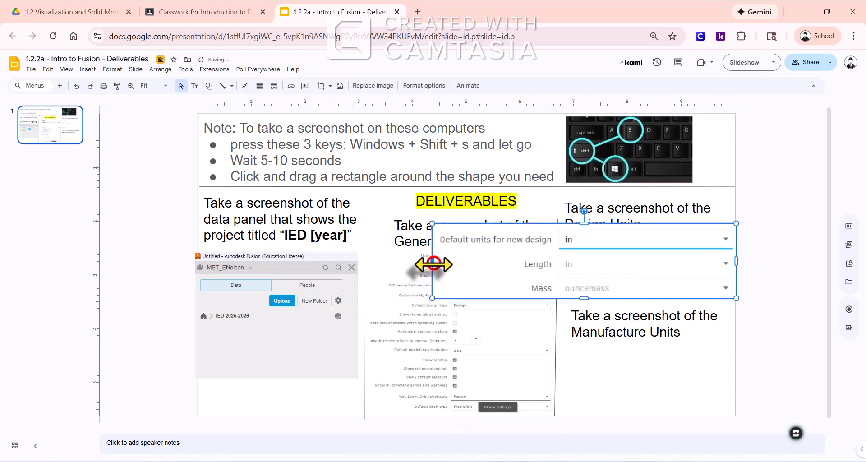
drag(434, 263, 569, 260)
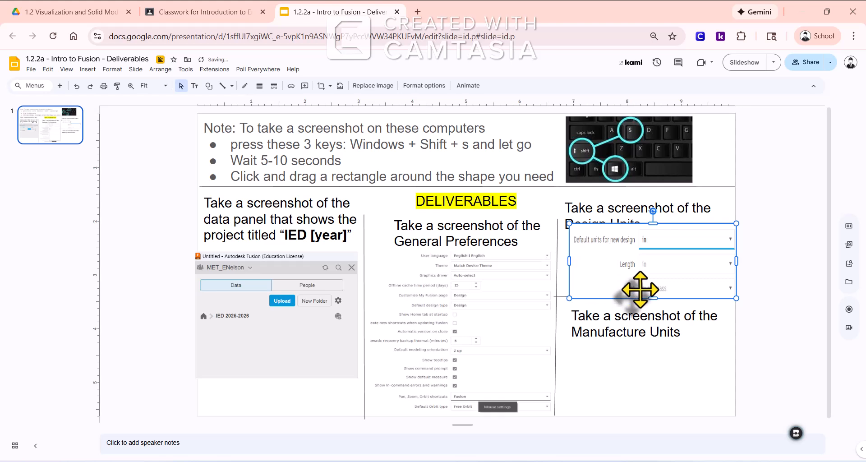
click(654, 298)
drag(655, 298, 691, 282)
click(696, 273)
click(750, 277)
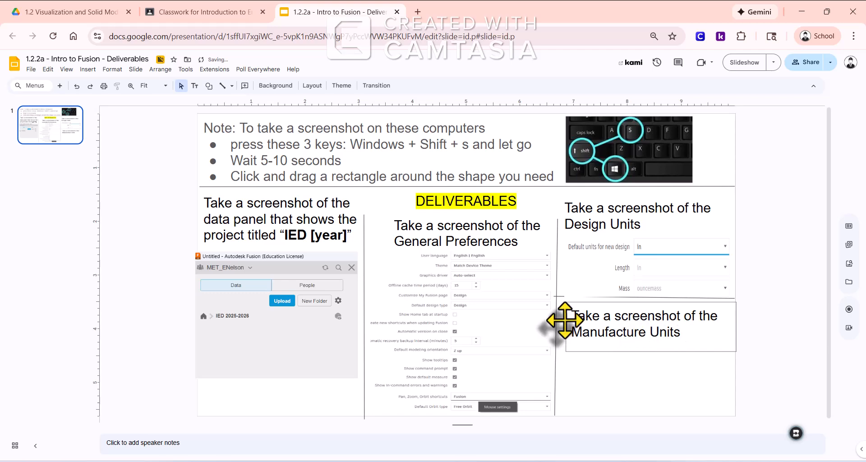
Switch to Fusion and set the default units for new Manufacture documents to in
mouse_move(492, 461)
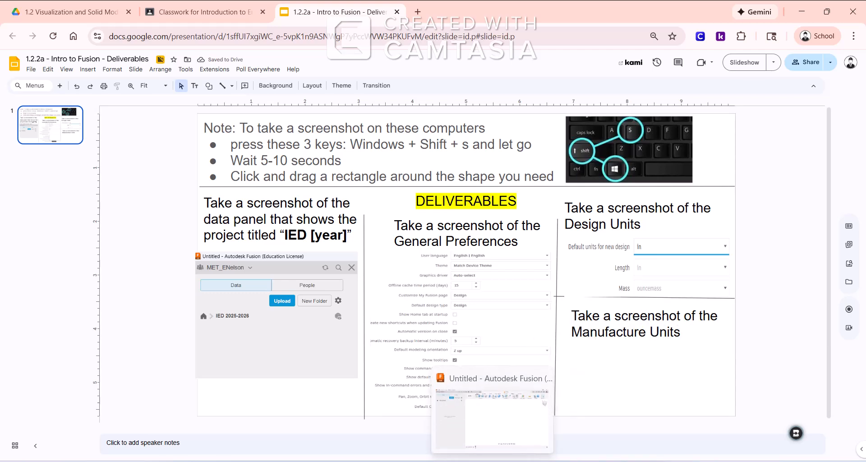
click(492, 420)
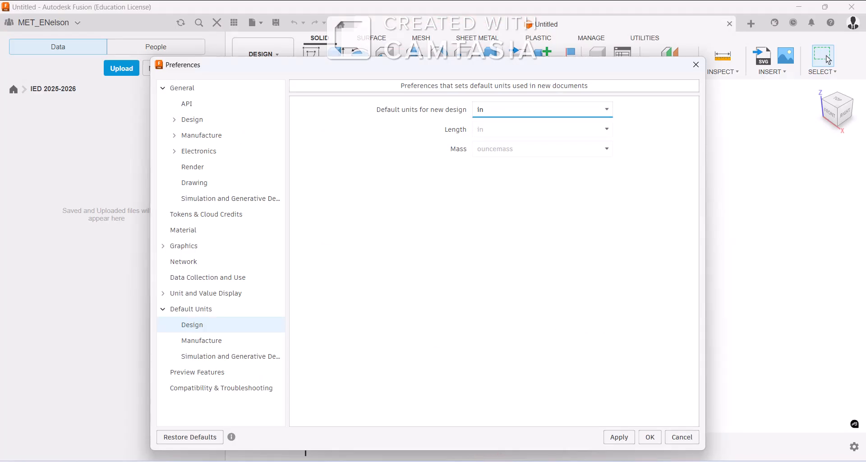
click(199, 340)
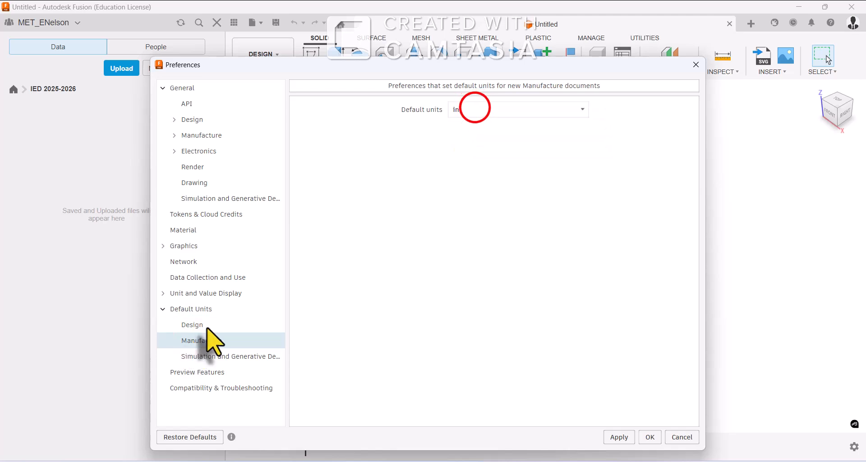
click(472, 109)
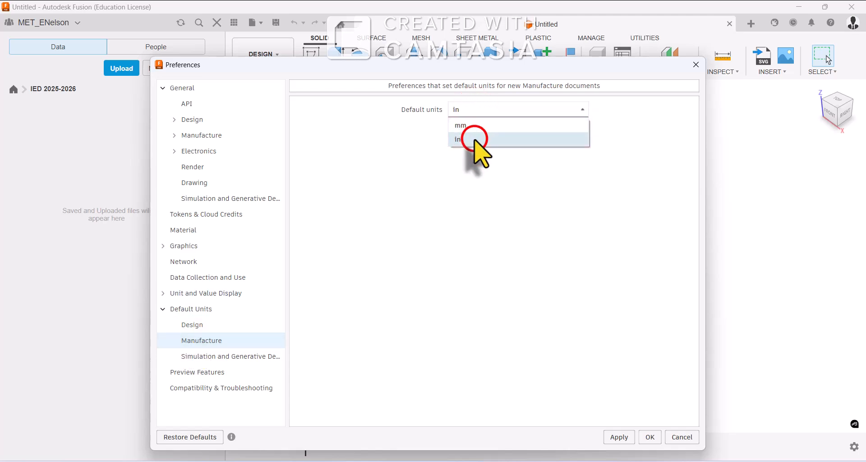
click(475, 140)
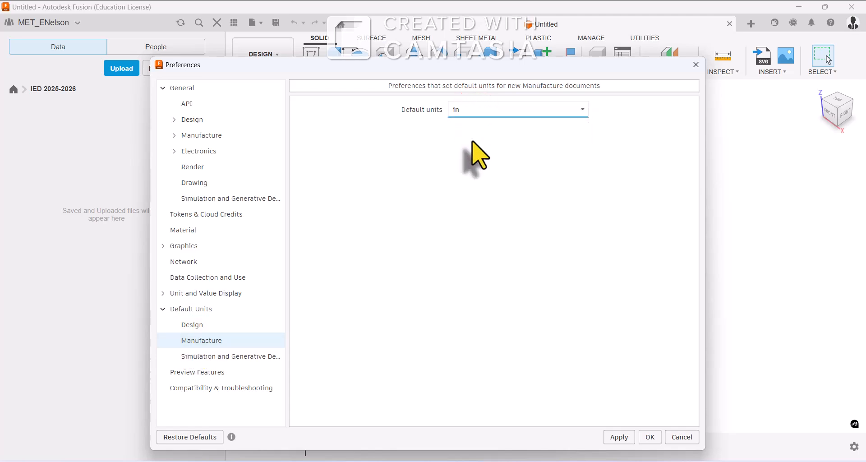
Capture a screenshot of the Manufacture default units and fit it below the Manufacture Units heading on the deliverables slide
key(super+shift+s)
drag(396, 96, 596, 123)
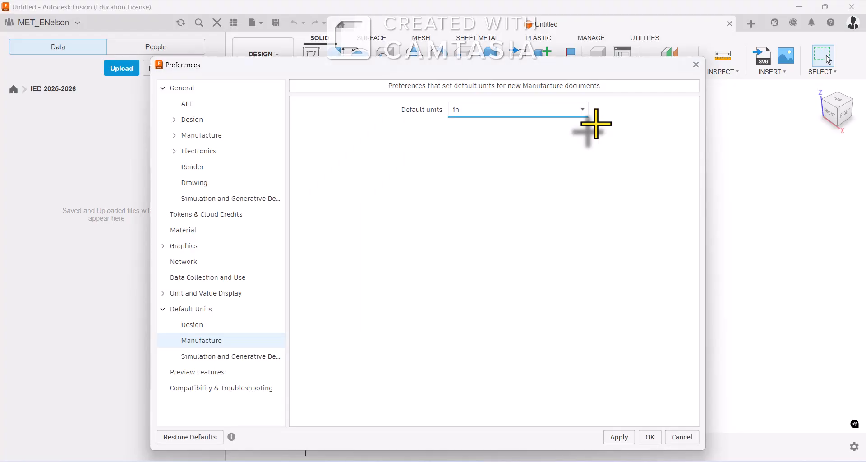
key(alt+Tab)
click(602, 356)
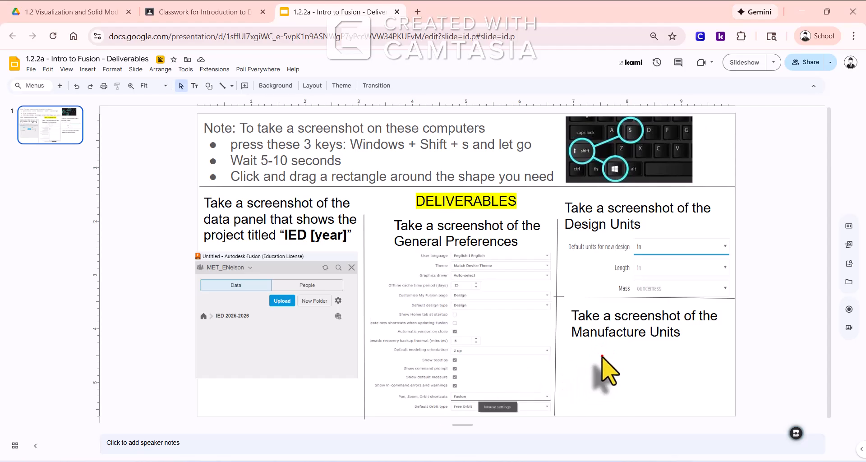
key(ctrl+v)
drag(412, 284, 576, 373)
drag(479, 371, 562, 370)
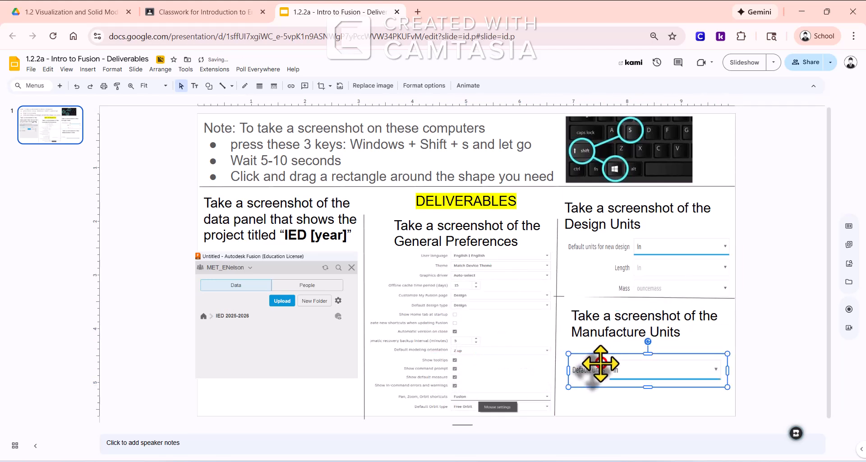
Switch to Fusion, apply the preference changes and close the Preferences dialog
mouse_move(492, 460)
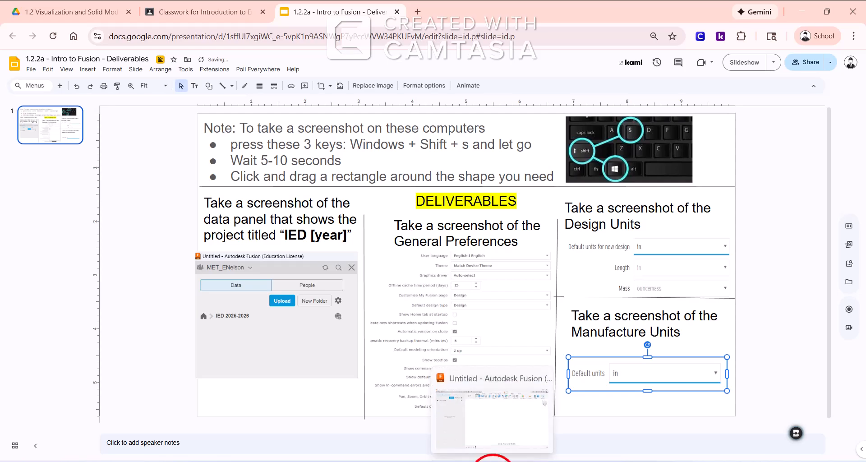
click(492, 411)
click(617, 436)
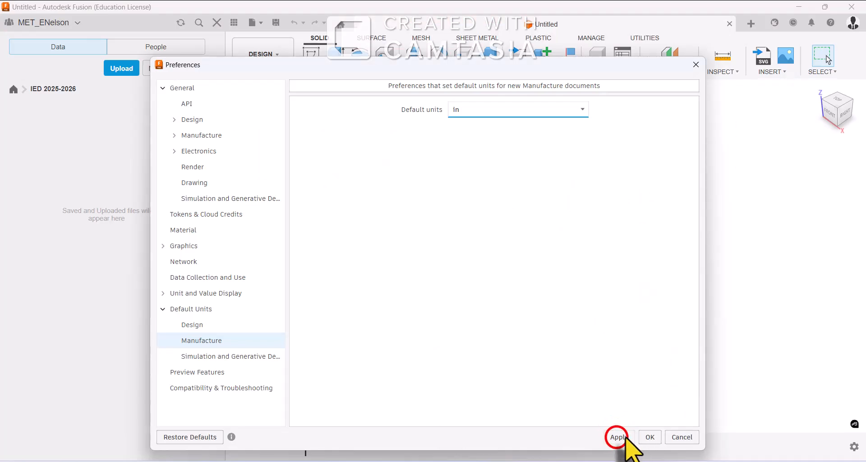
click(651, 438)
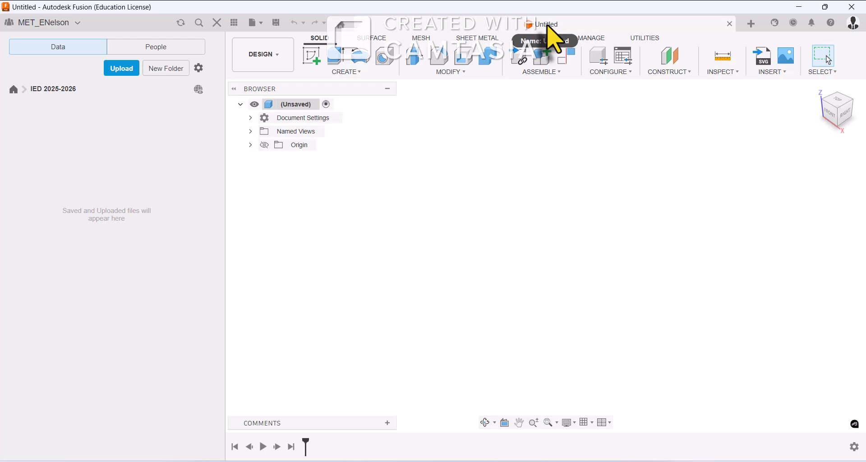
click(507, 461)
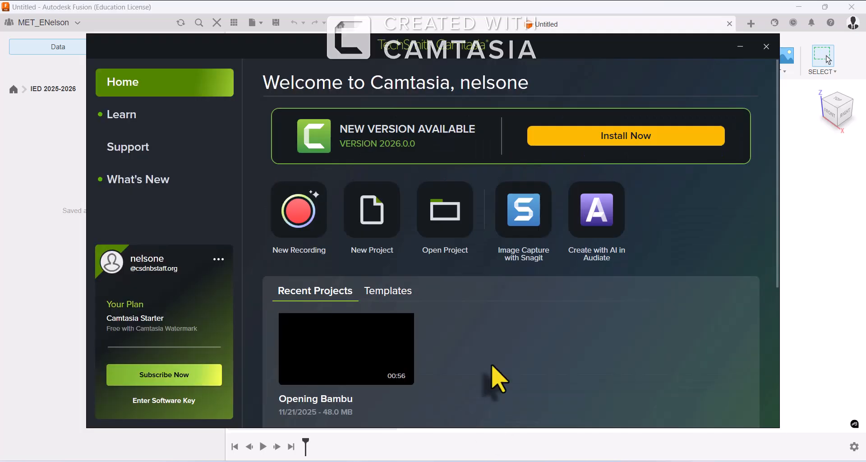